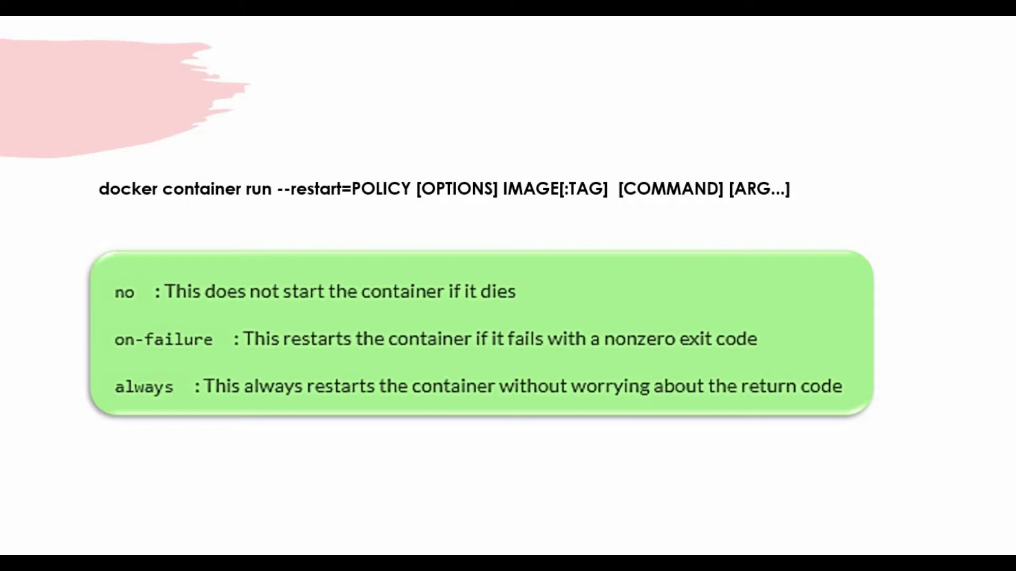
# - Switch to the Docker docs page in the browser and read the no, on-failure, always and unless-stopped restart policy descriptions
pyautogui.hotkey('alt', 'Tab')
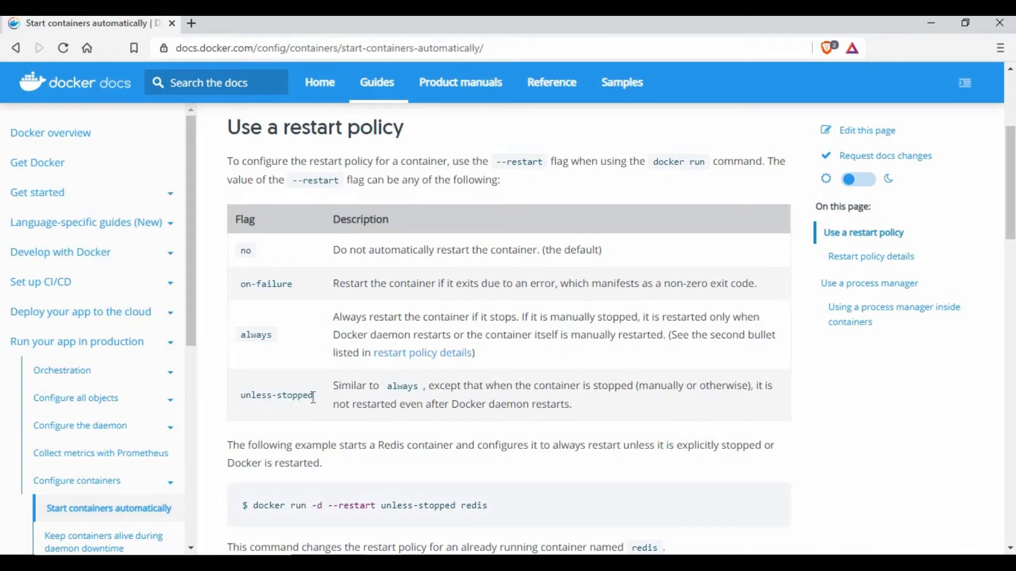
pyautogui.moveTo(314, 395); pyautogui.dragTo(242, 410)
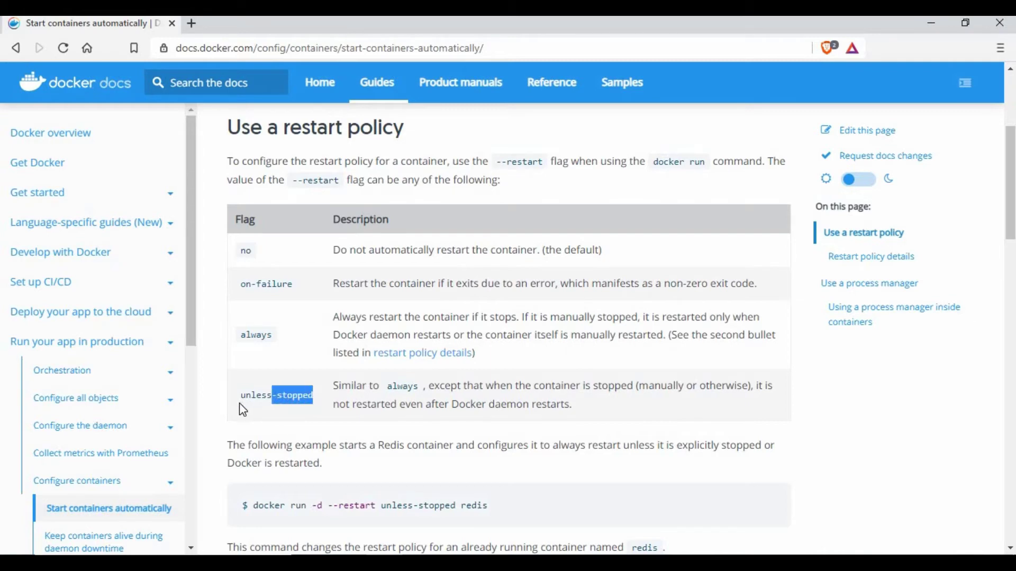
pyautogui.click(427, 395)
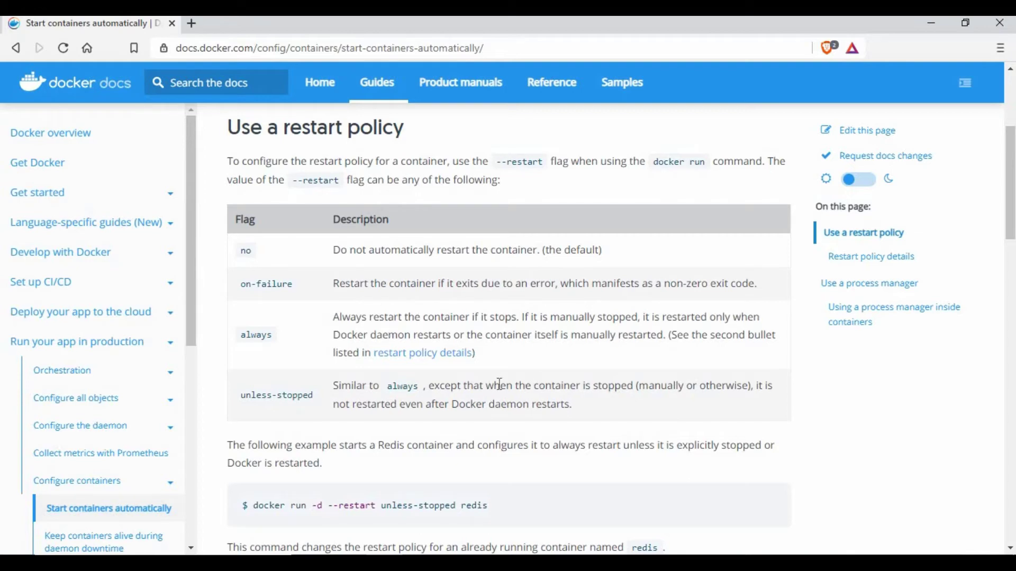
pyautogui.doubleClick(363, 317)
pyautogui.click(431, 318)
pyautogui.moveTo(529, 317); pyautogui.dragTo(643, 335)
pyautogui.moveTo(402, 323); pyautogui.dragTo(672, 336)
pyautogui.click(672, 336)
pyautogui.tripleClick(236, 400)
pyautogui.click(526, 390)
pyautogui.moveTo(526, 390); pyautogui.dragTo(743, 392)
pyautogui.click(619, 410)
pyautogui.moveTo(293, 285); pyautogui.dragTo(239, 286)
pyautogui.click(249, 337)
pyautogui.doubleClick(249, 337)
pyautogui.click(276, 337)
# - Switch to the node1 terminal, list the running Docker containers, and clear the screen
pyautogui.hotkey('alt', 'Tab')
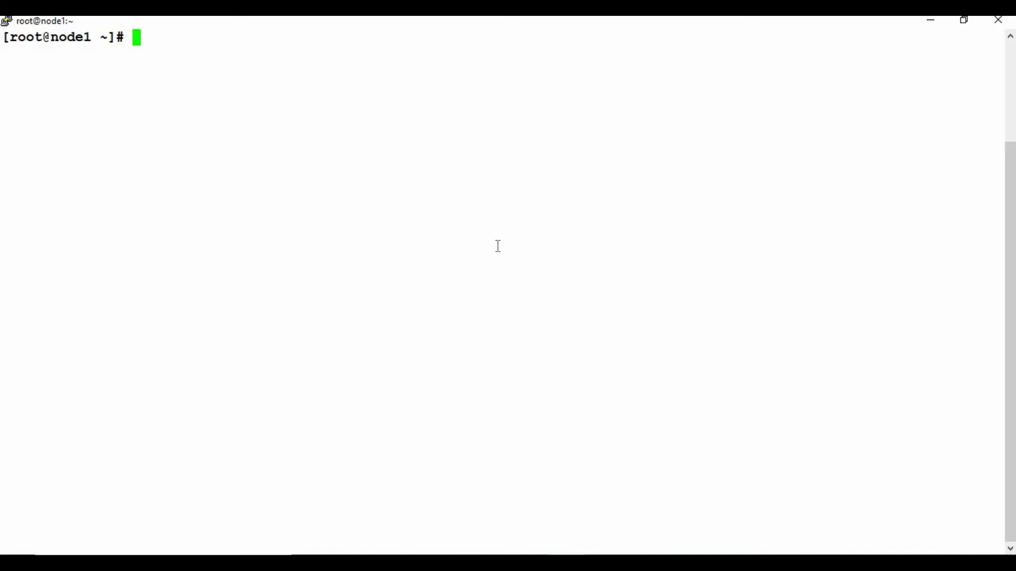
pyautogui.write('docker ps')
pyautogui.press('Return')
pyautogui.write('clear')
pyautogui.press('Return')
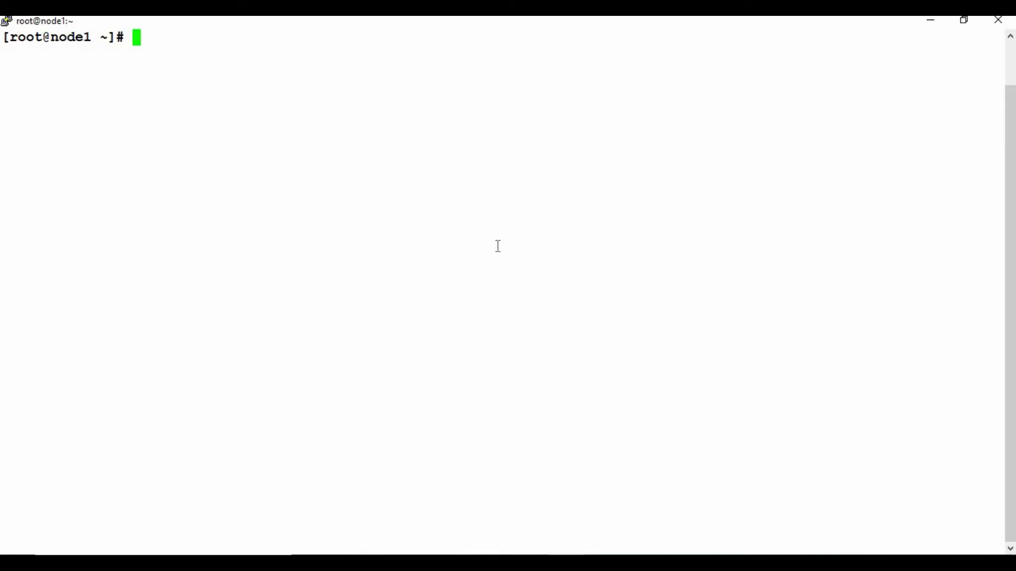
# - Display the help for the docker container run command
pyautogui.write('docker cotna')
pyautogui.press('BackSpace')
pyautogui.press('BackSpace')
pyautogui.press('BackSpace')
pyautogui.write('ntainer run --help')
pyautogui.press('Return')
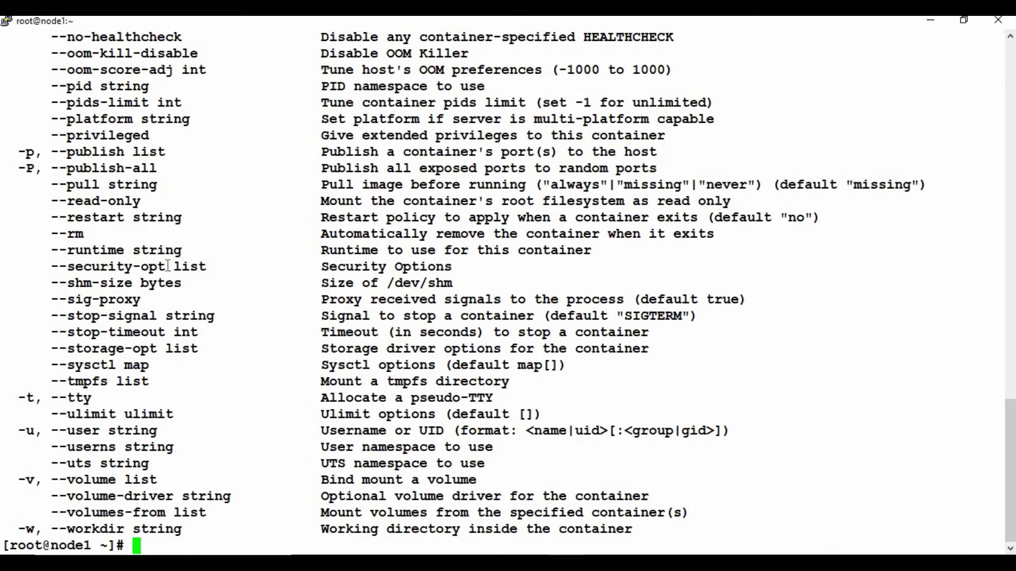
# - Examine the --restart string option in the help output and clear the screen
pyautogui.moveTo(43, 217); pyautogui.dragTo(845, 220)
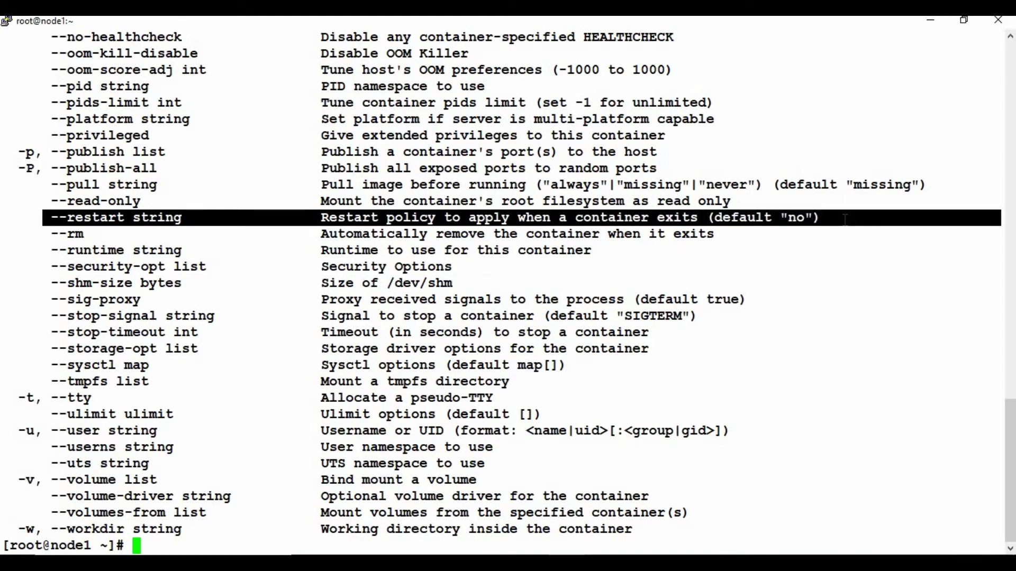
pyautogui.moveTo(126, 217); pyautogui.dragTo(51, 218)
pyautogui.click(180, 216)
pyautogui.moveTo(133, 218); pyautogui.dragTo(182, 218)
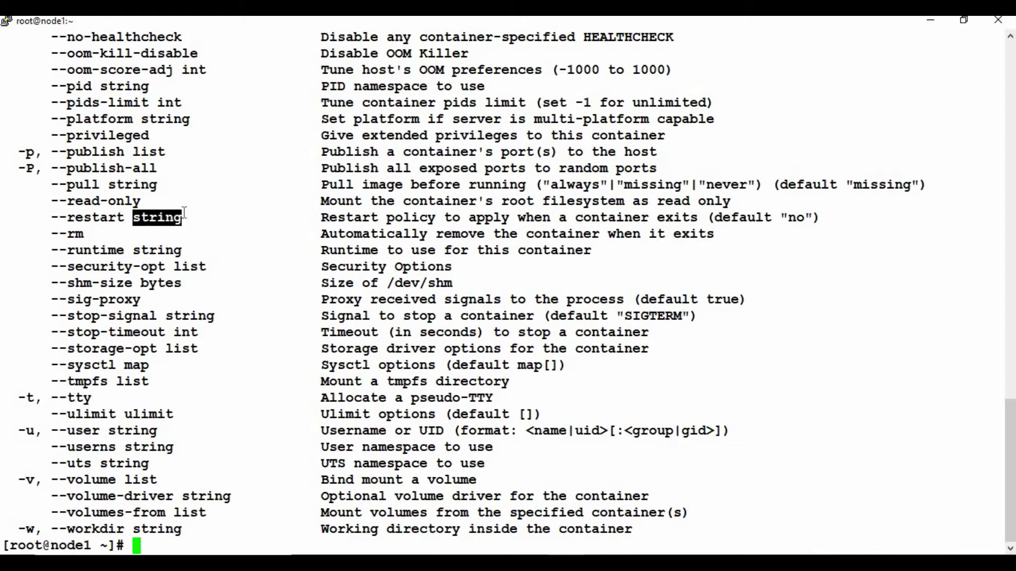
pyautogui.click(185, 212)
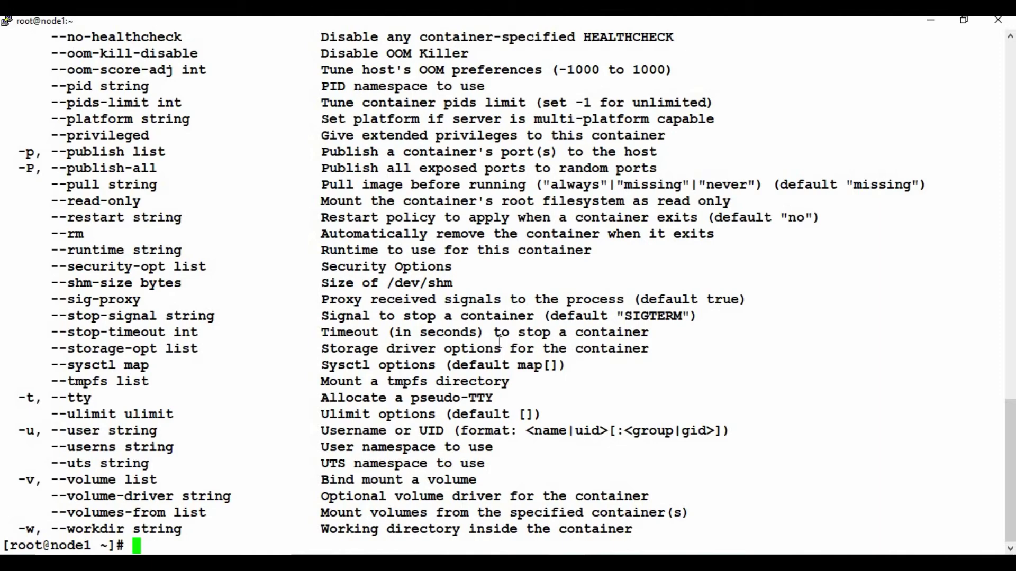
pyautogui.write('clear')
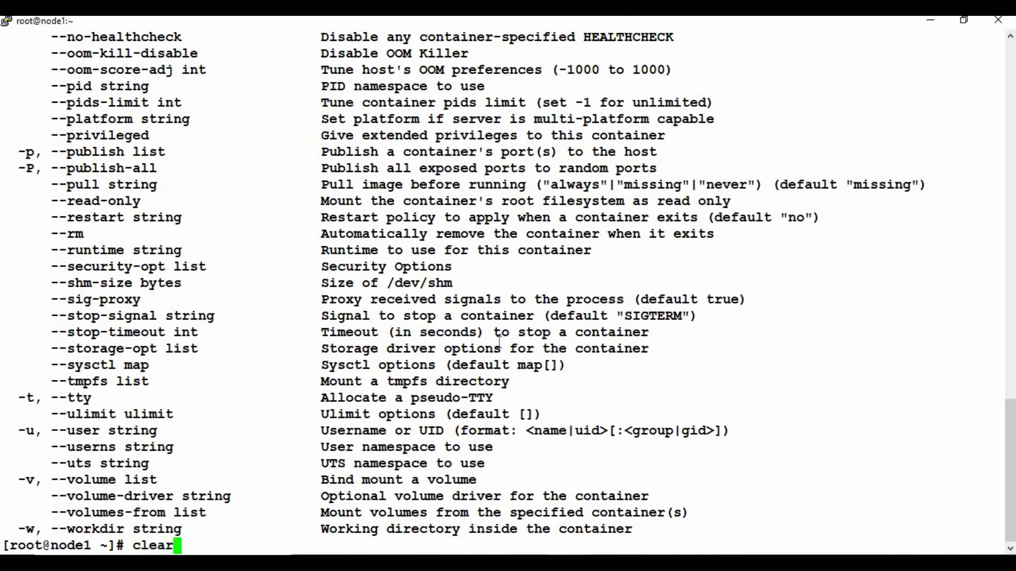
pyautogui.press('Return')
# - Run a detached, interactive ubuntu container with /bin/bash and the restart policy set to always
pyautogui.write('docker conta')
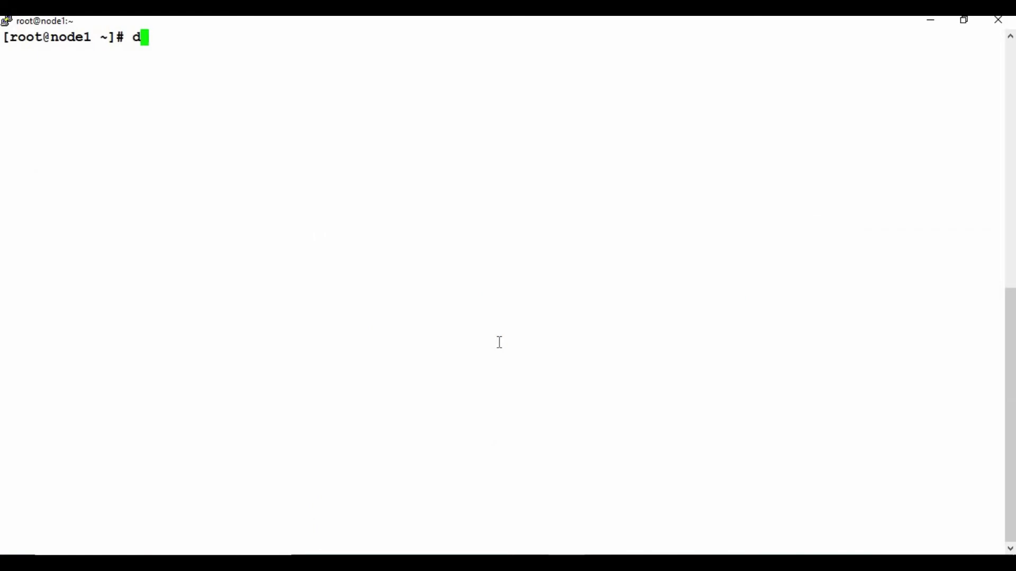
pyautogui.write('iner run --restart')
pyautogui.press('BackSpace')
pyautogui.write('=always ')
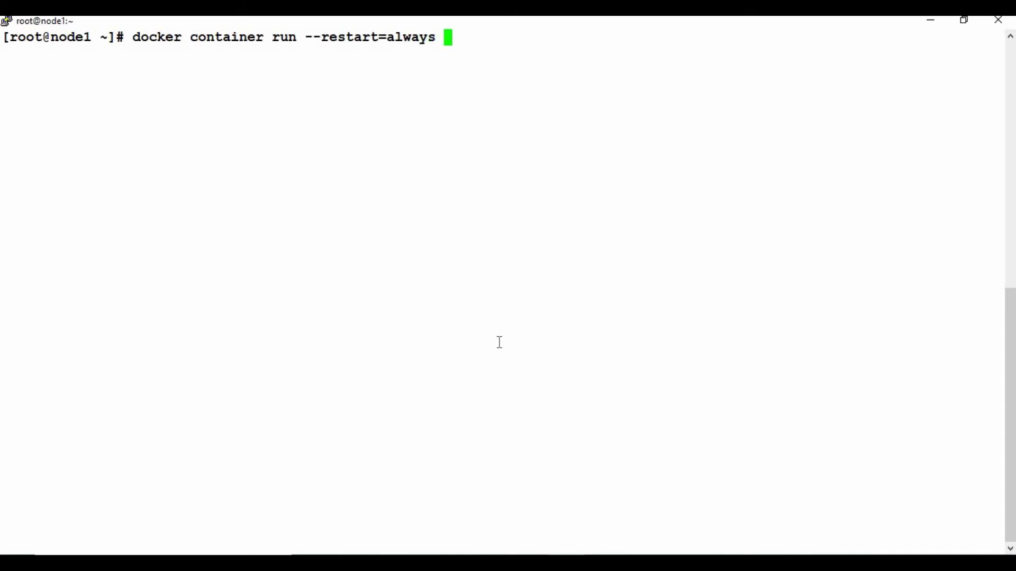
pyautogui.write('-d -it un')
pyautogui.press('BackSpace')
pyautogui.write('buntu /')
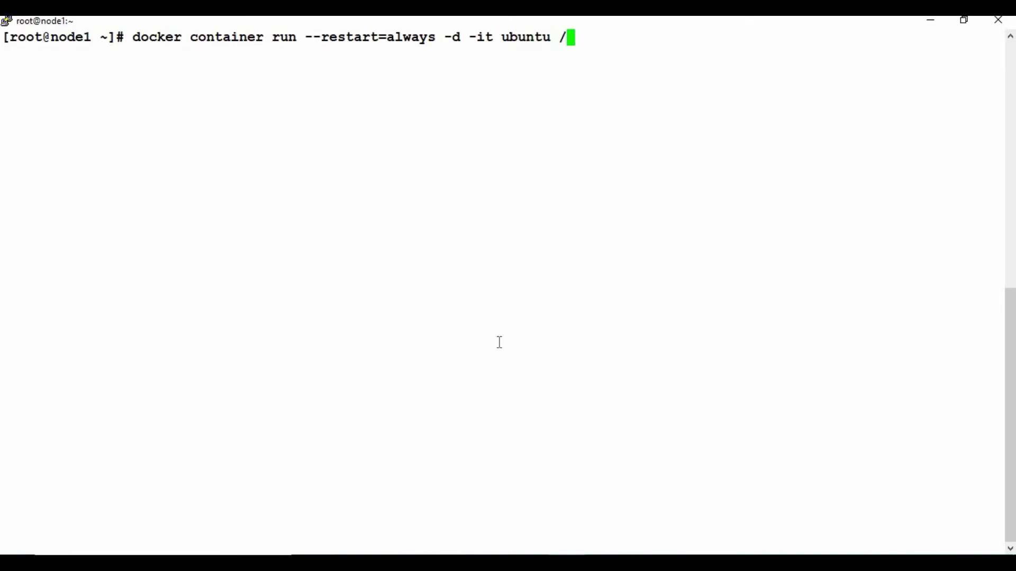
pyautogui.write('bin/bash')
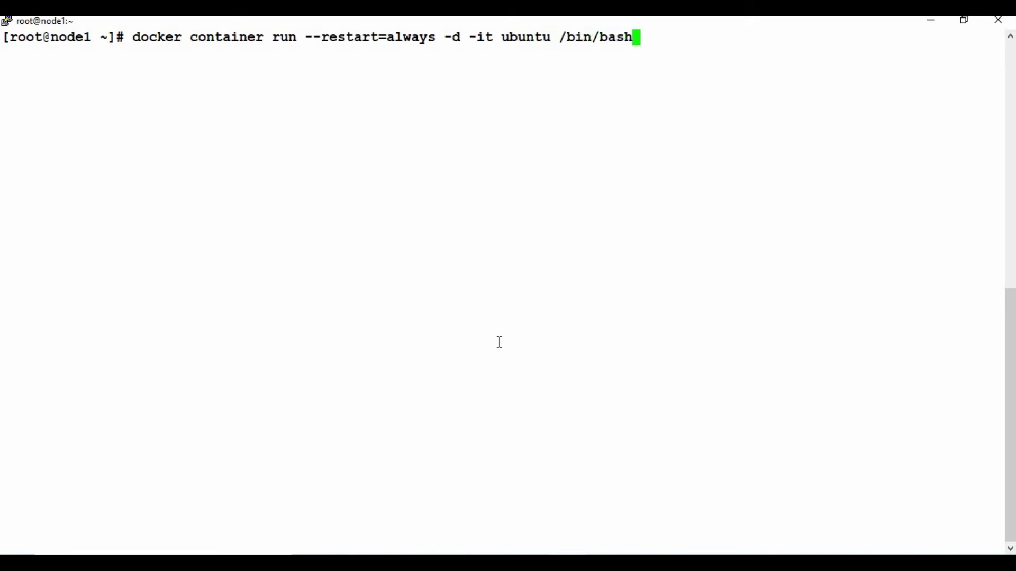
pyautogui.press('Return')
# - Check the running containers with docker ps and clear the terminal
pyautogui.write('docker ps')
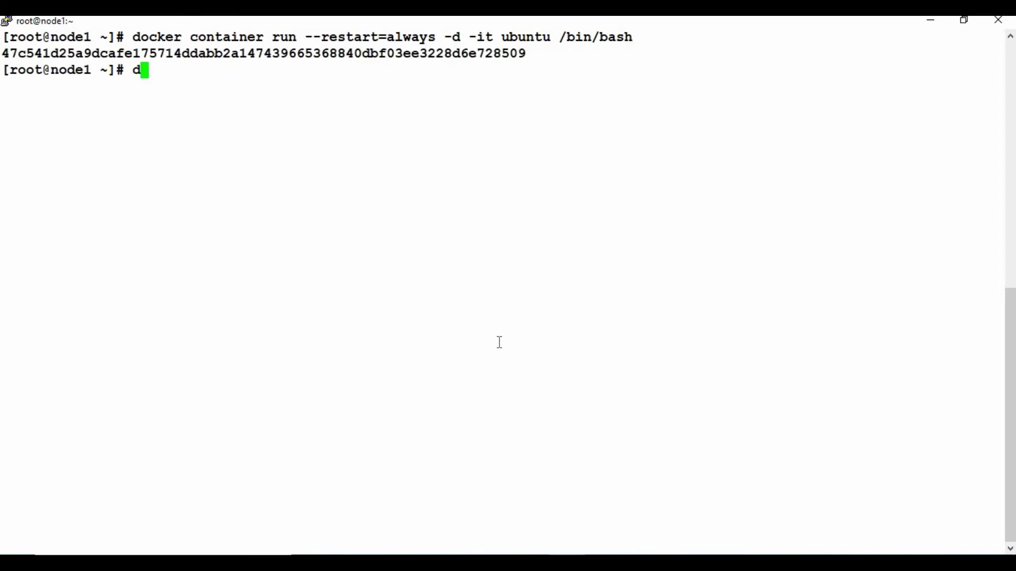
pyautogui.press('Return')
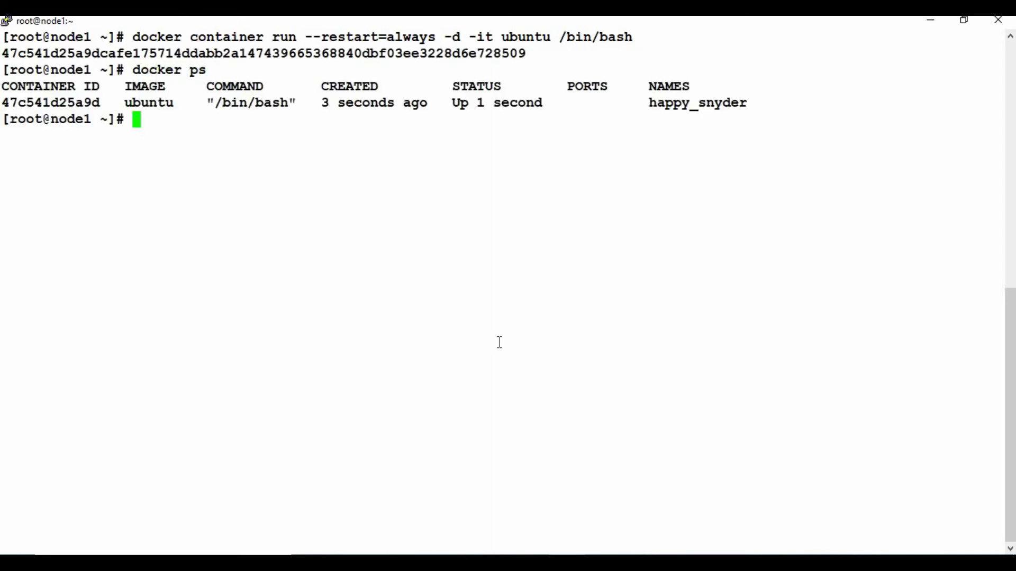
pyautogui.write('clear')
pyautogui.press('Return')
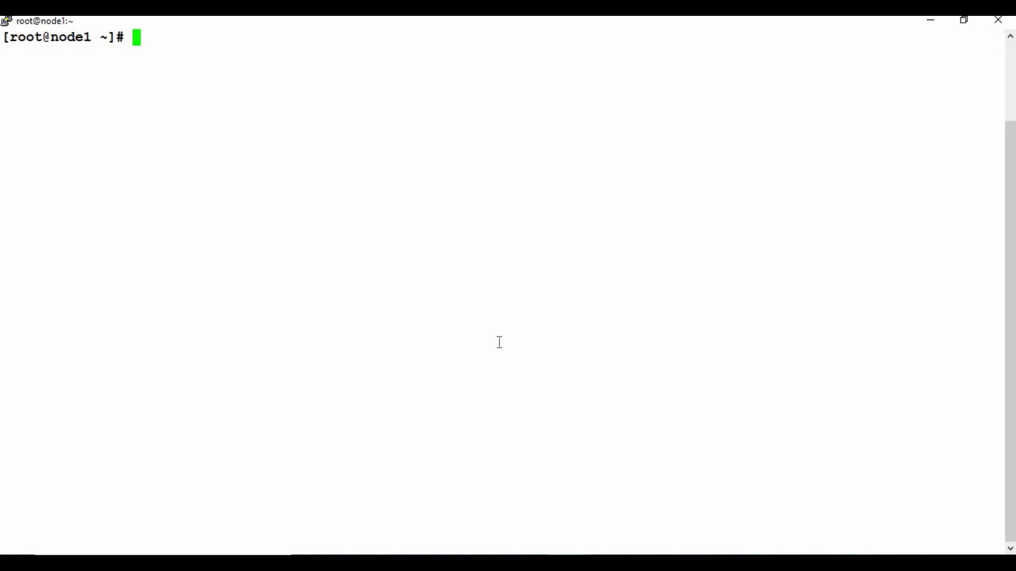
# - List the running containers and stop the ubuntu container using its container ID from the list
pyautogui.write('docker ')
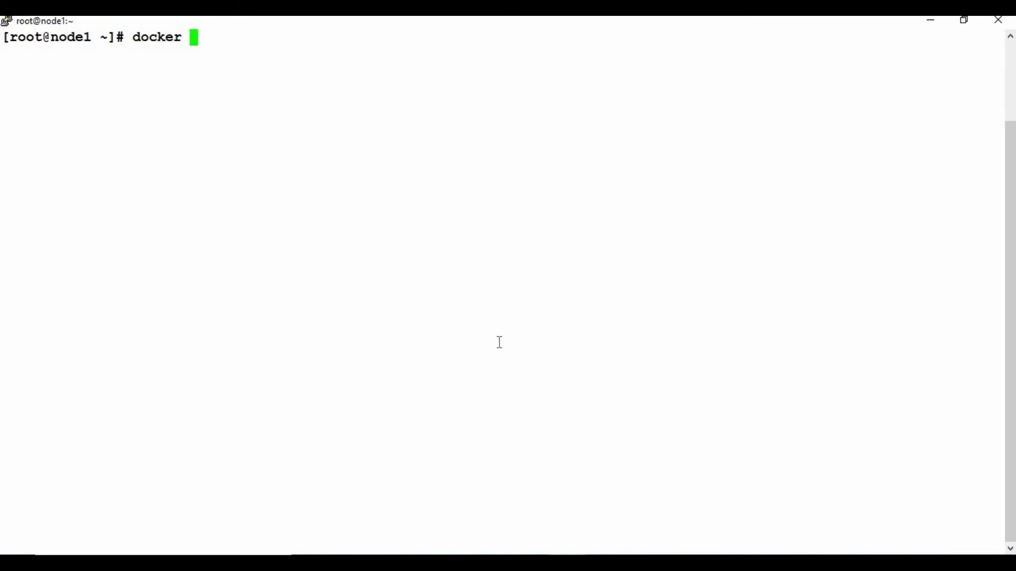
pyautogui.write('ps')
pyautogui.press('Return')
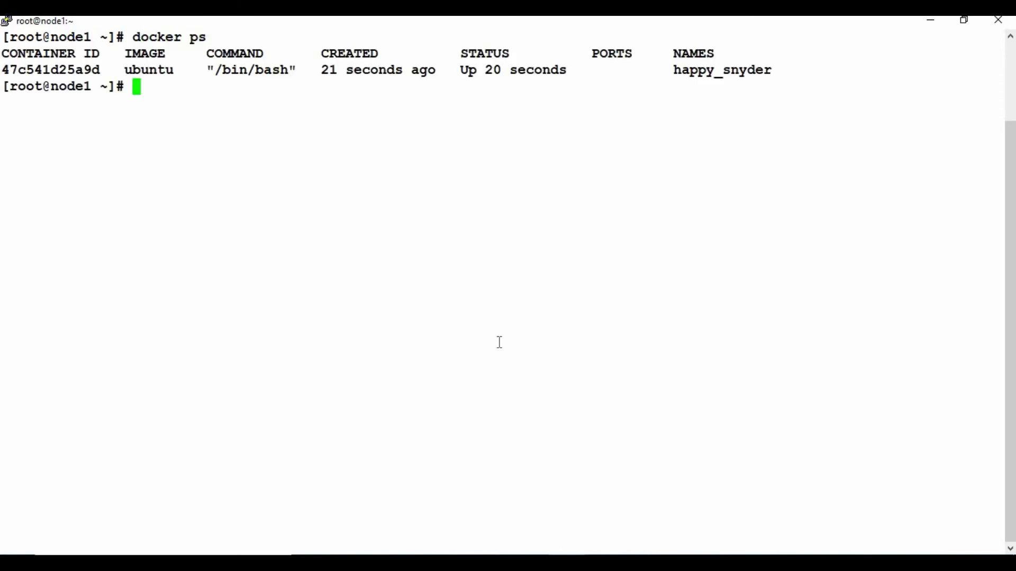
pyautogui.write('docker s')
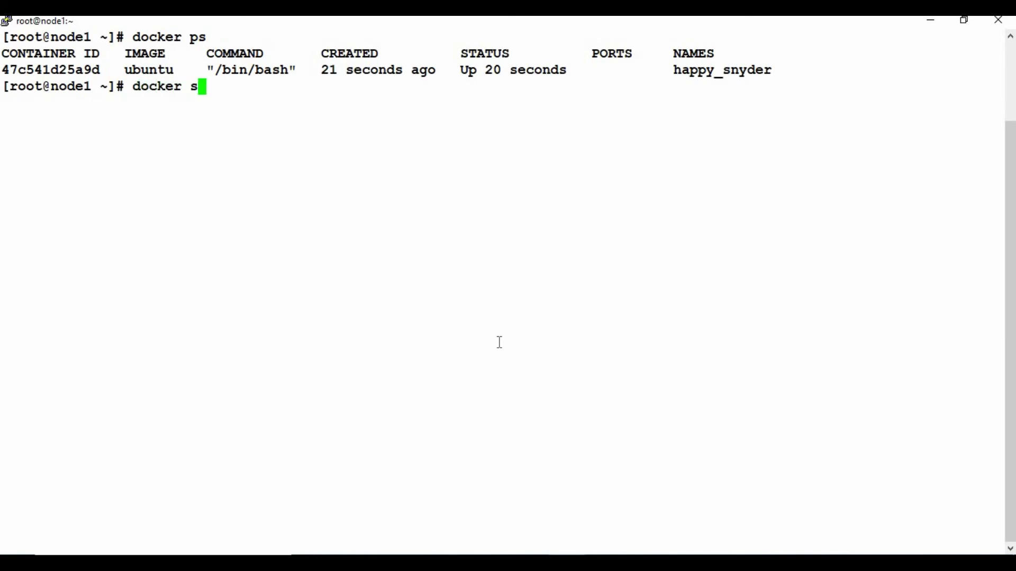
pyautogui.write('top')
pyautogui.doubleClick(68, 69)
pyautogui.rightClick(67, 70)
pyautogui.press('Return')
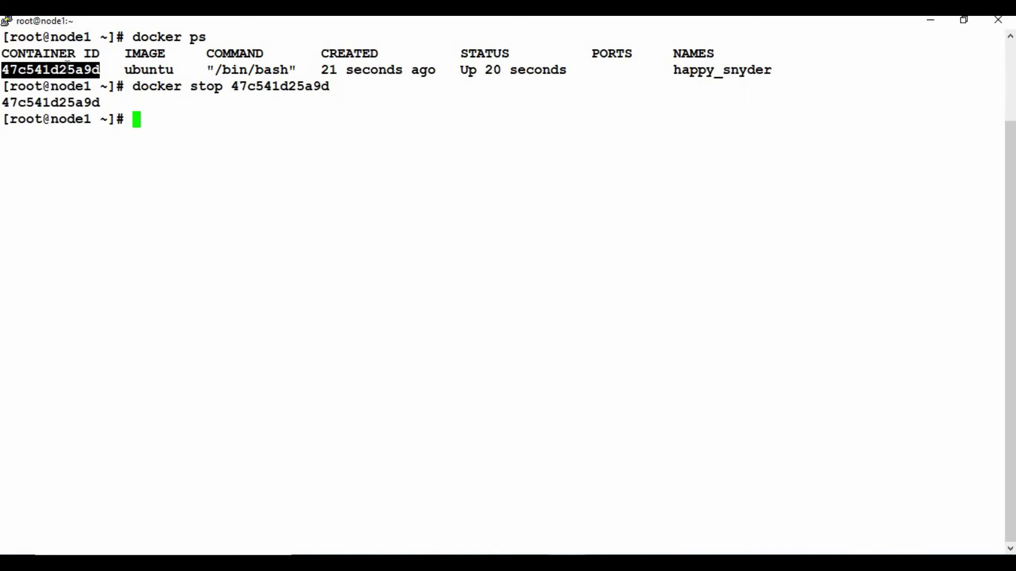
# - List the running containers again to check whether the stopped ubuntu container restarts
pyautogui.write('docker')
pyautogui.press('BackSpace')
pyautogui.write('r ps')
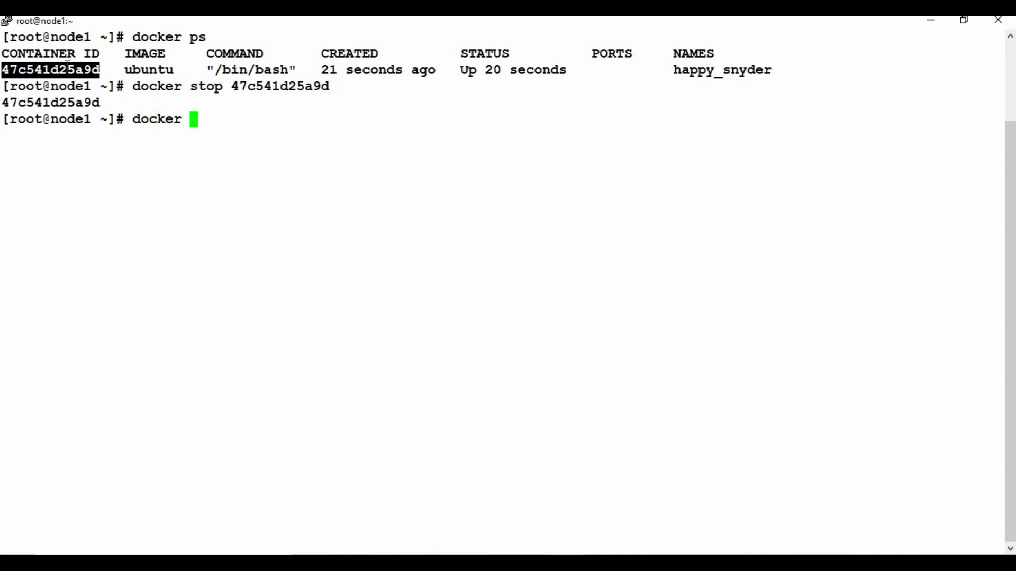
pyautogui.press('Return')
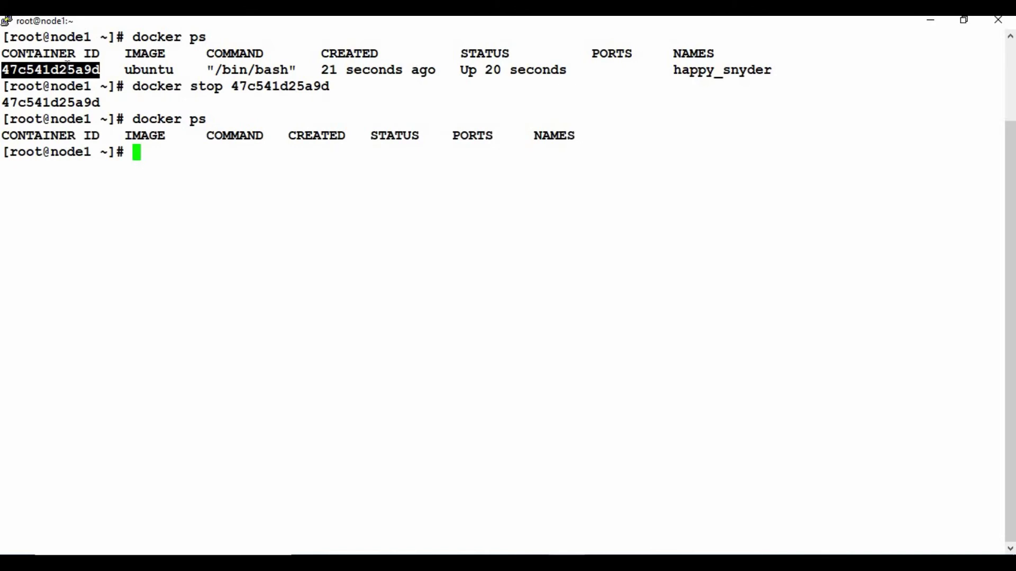
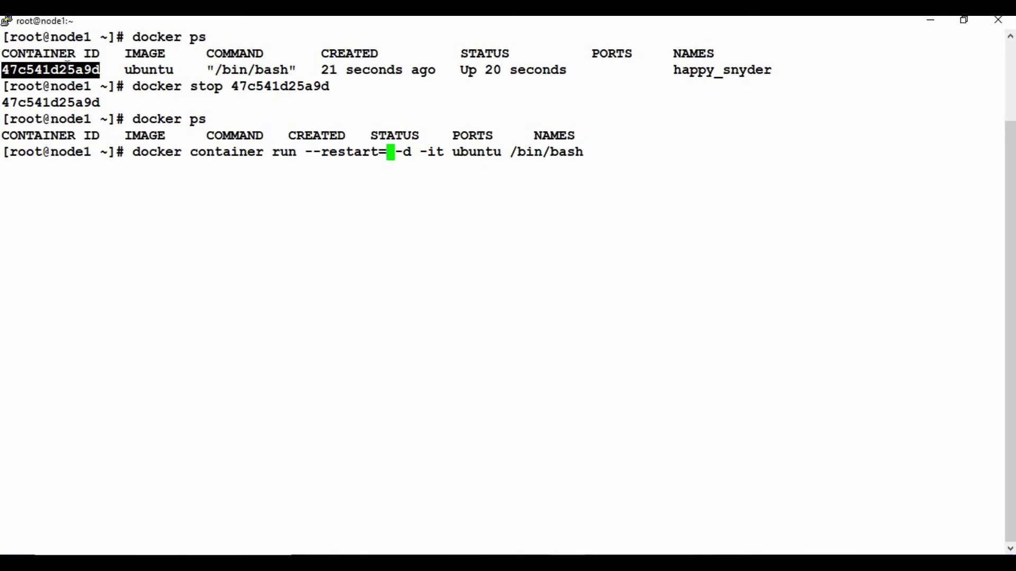
# - Rerun the detached, interactive ubuntu /bin/bash container command with the restart policy set to on-failure
pyautogui.write('on-failuer')
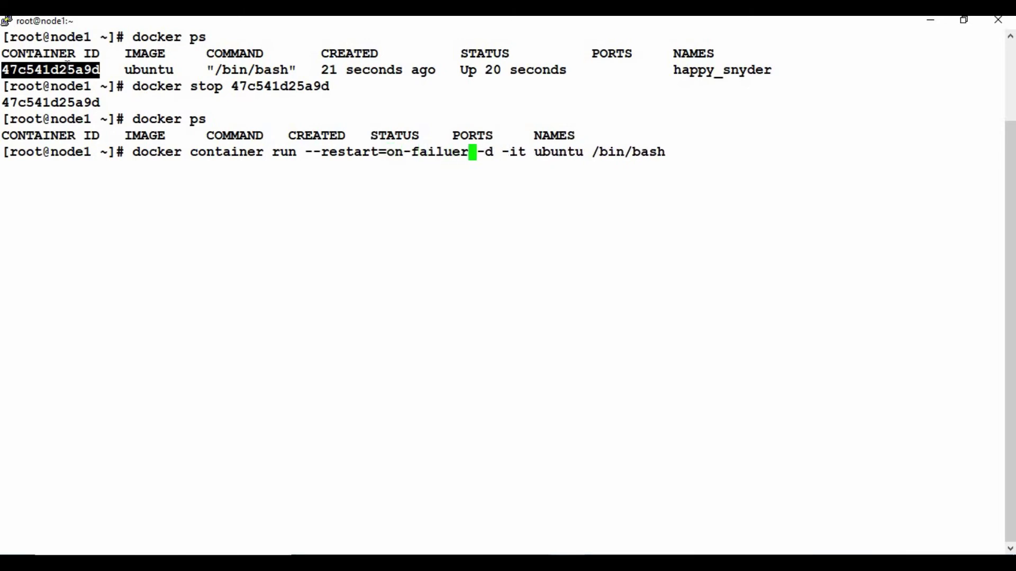
pyautogui.press('BackSpace')
pyautogui.press('BackSpace')
pyautogui.write('re')
pyautogui.press('Return')
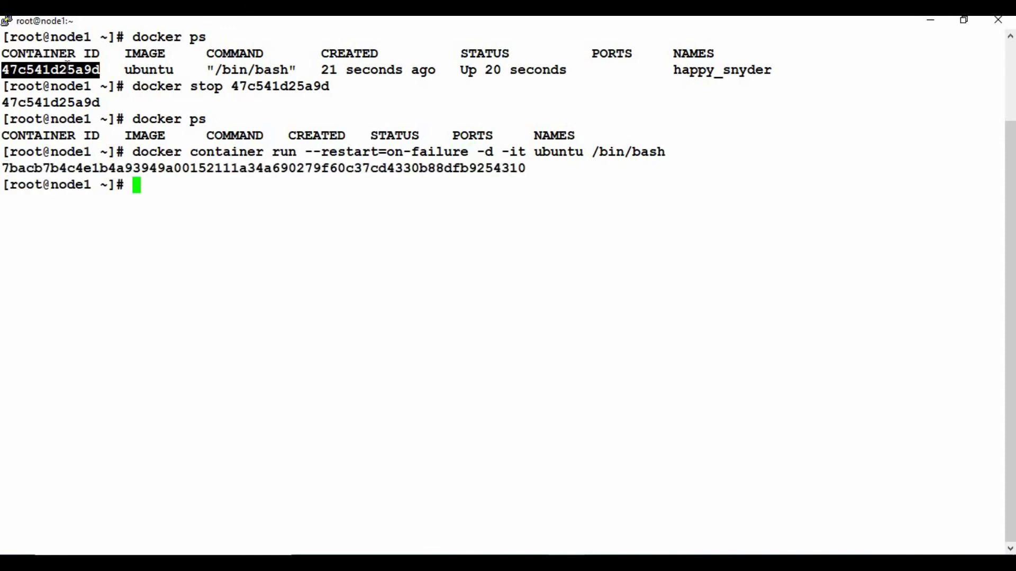
# - List the running containers to check the one started with the on-failure policy
pyautogui.write('dockre')
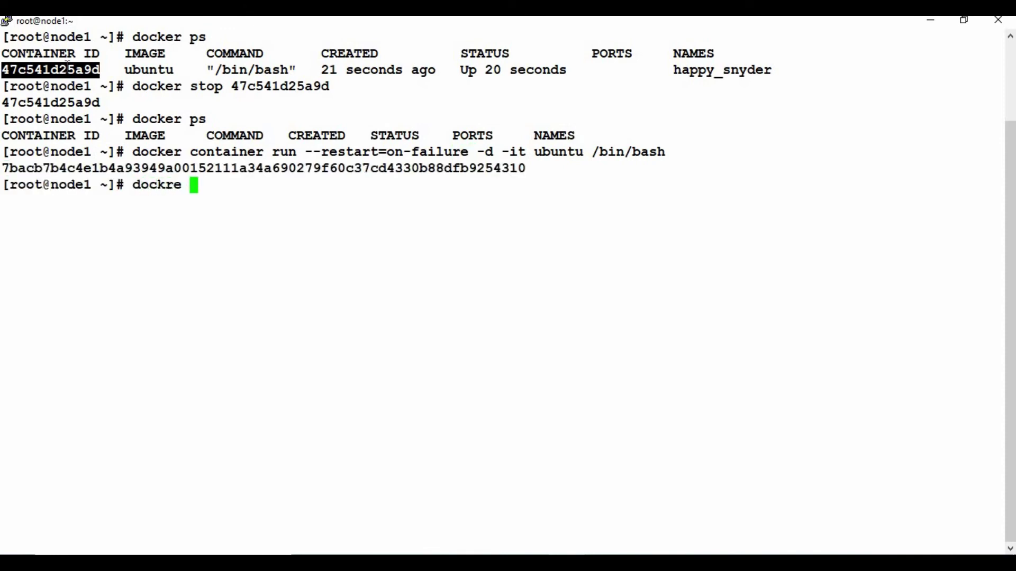
pyautogui.press('BackSpace')
pyautogui.press('BackSpace')
pyautogui.press('BackSpace')
pyautogui.write('er ps')
pyautogui.press('Return')
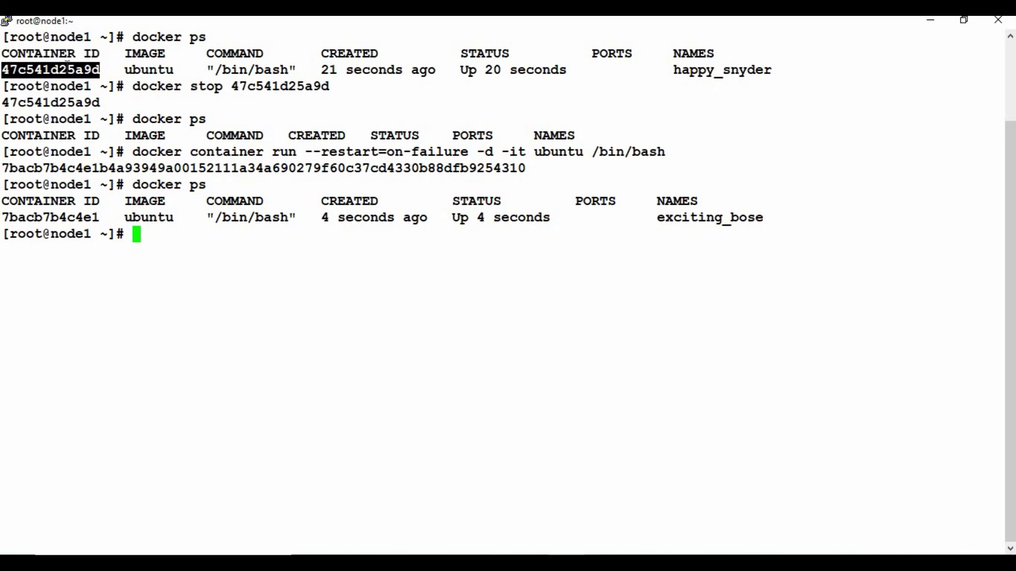
# - Rerun the previous ubuntu container command with the restart policy limited to three retries, --restart=on-failure:3
pyautogui.press('Up')
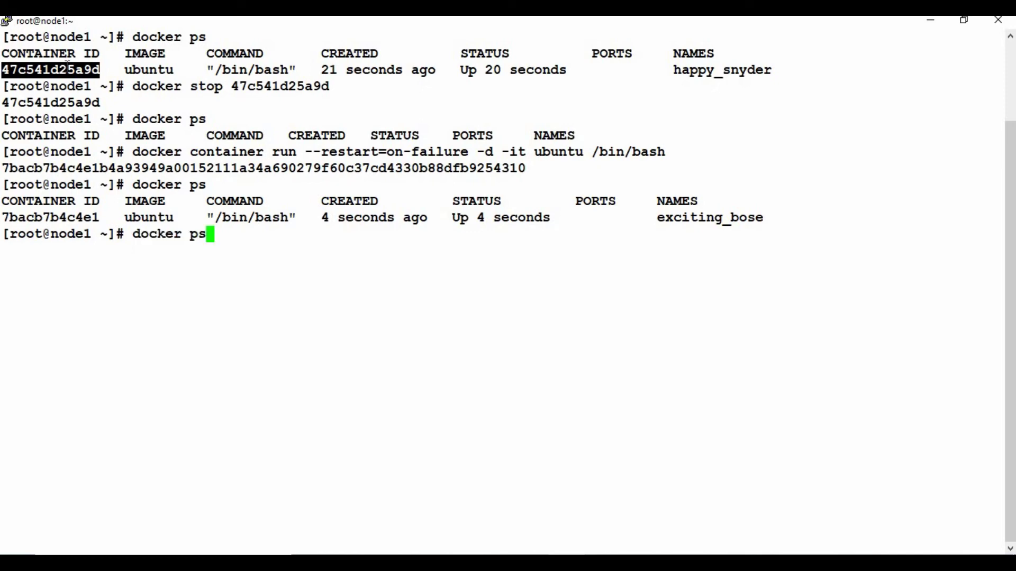
pyautogui.press('Up')
pyautogui.hotkey('ctrl', 'Left')
pyautogui.hotkey('ctrl', 'Left')
pyautogui.hotkey('ctrl', 'Left')
pyautogui.hotkey('ctrl', 'Left')
pyautogui.hotkey('ctrl', 'Left')
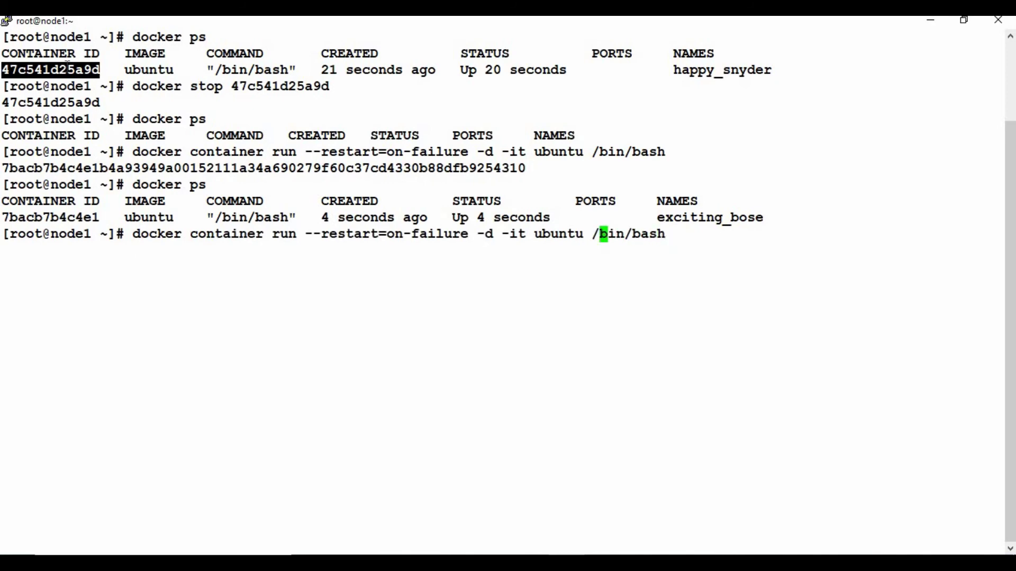
pyautogui.press('Left')
pyautogui.press('Left')
pyautogui.write(':3')
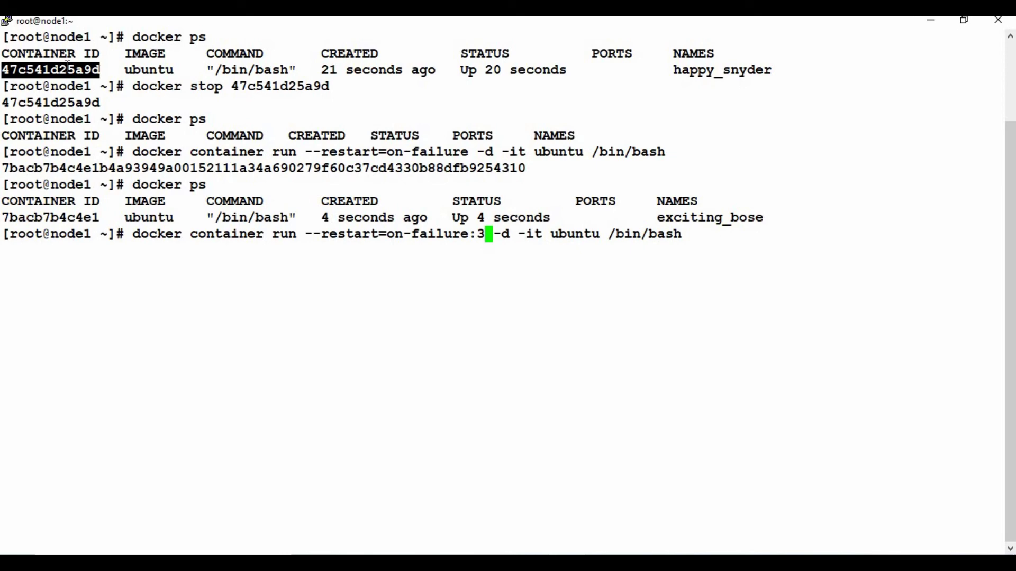
pyautogui.press('Return')
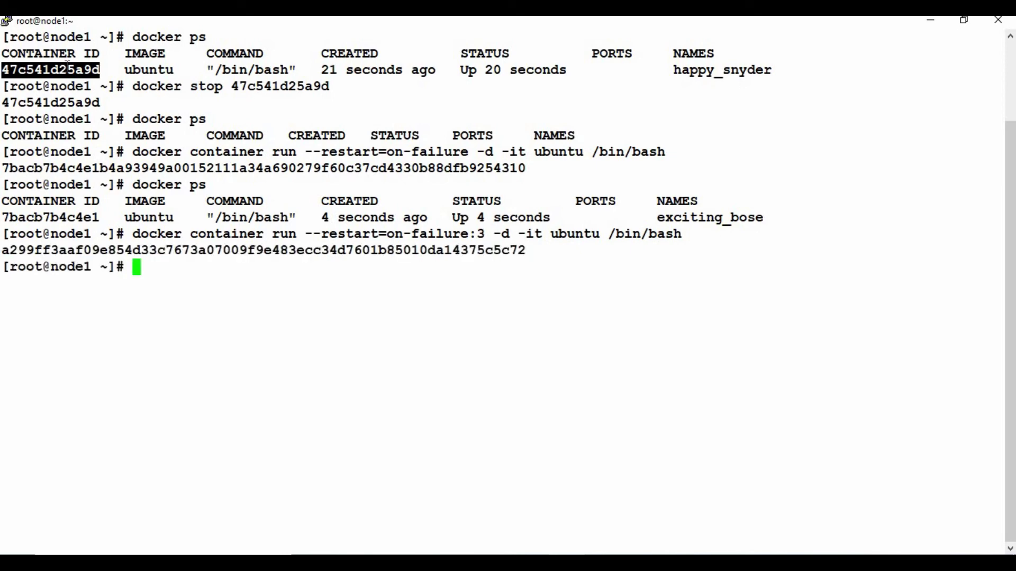
# - List the running containers and highlight the newest container's ID and the on-failure:3 policy in its run command
pyautogui.write('docker ps')
pyautogui.press('Return')
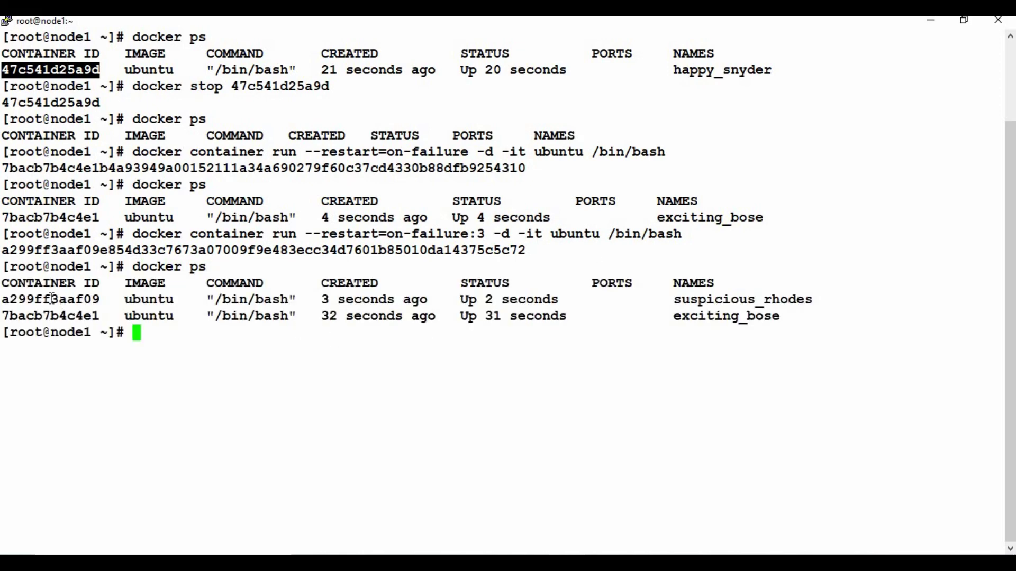
pyautogui.moveTo(19, 300); pyautogui.dragTo(108, 299)
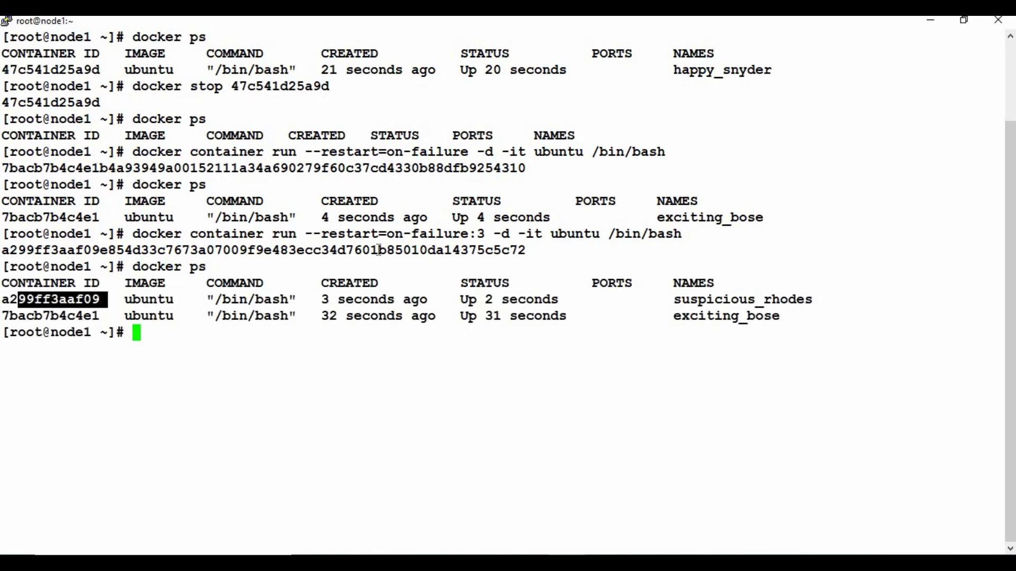
pyautogui.moveTo(445, 234); pyautogui.dragTo(484, 234)
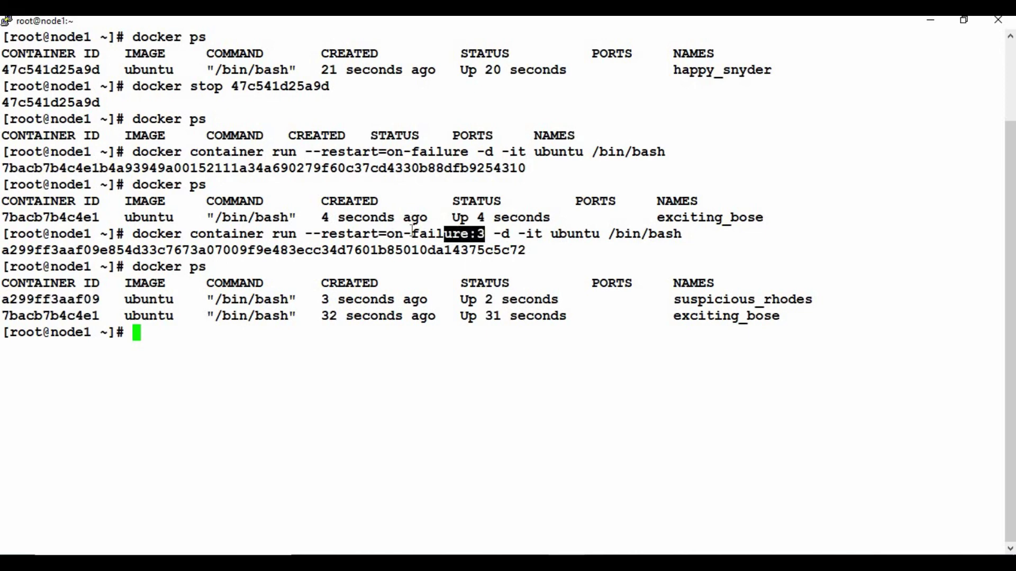
pyautogui.moveTo(413, 231); pyautogui.dragTo(394, 231)
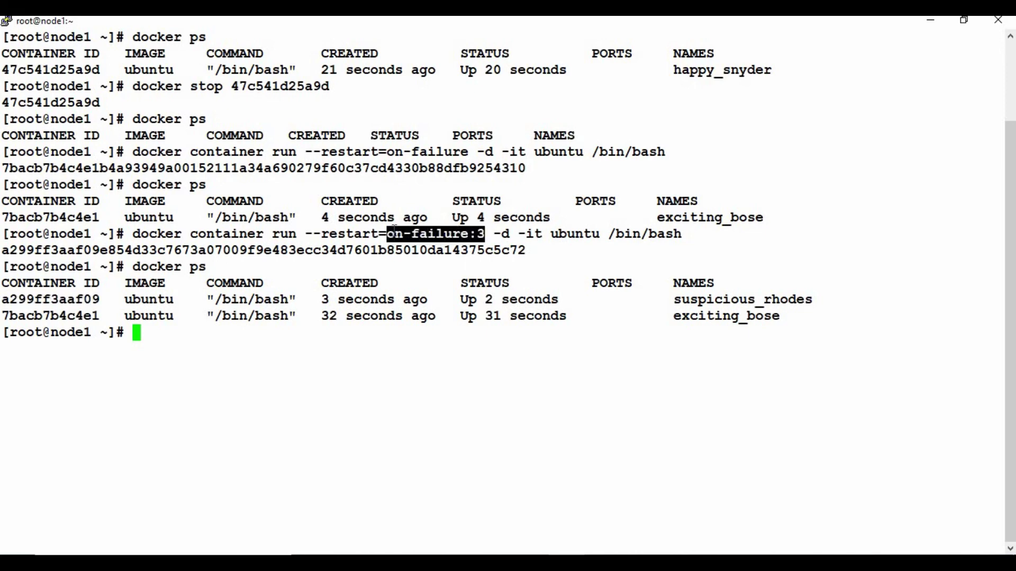